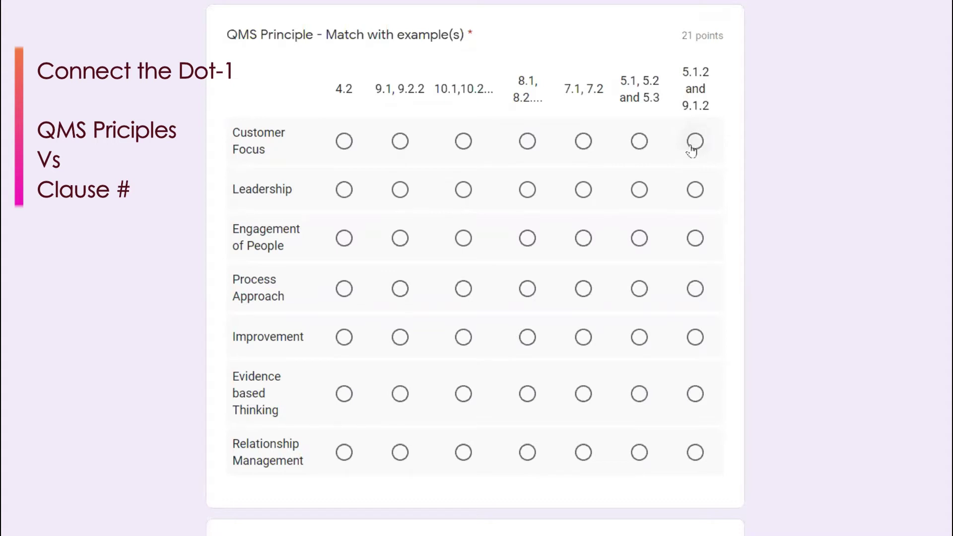
Match the seven QMS principles to their clauses, e.g. Leadership to 5.1, 5.2 and 5.3, Improvement to 10.1, 10.2.
{"action": "left_click", "coordinate": [694, 142]}
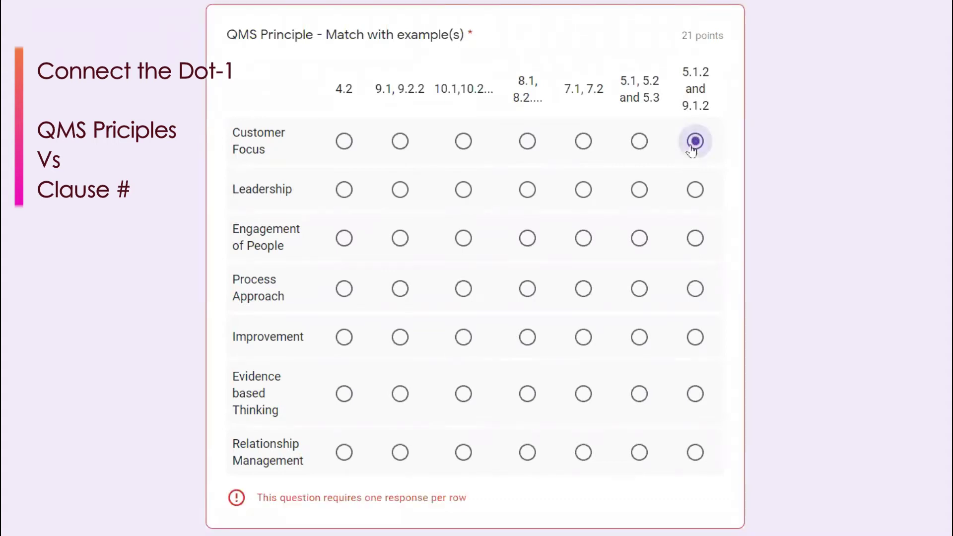
{"action": "left_click", "coordinate": [639, 191]}
{"action": "left_click", "coordinate": [584, 240]}
{"action": "left_click", "coordinate": [525, 297]}
{"action": "left_click", "coordinate": [461, 342]}
{"action": "left_click", "coordinate": [400, 394]}
{"action": "left_click", "coordinate": [338, 462]}
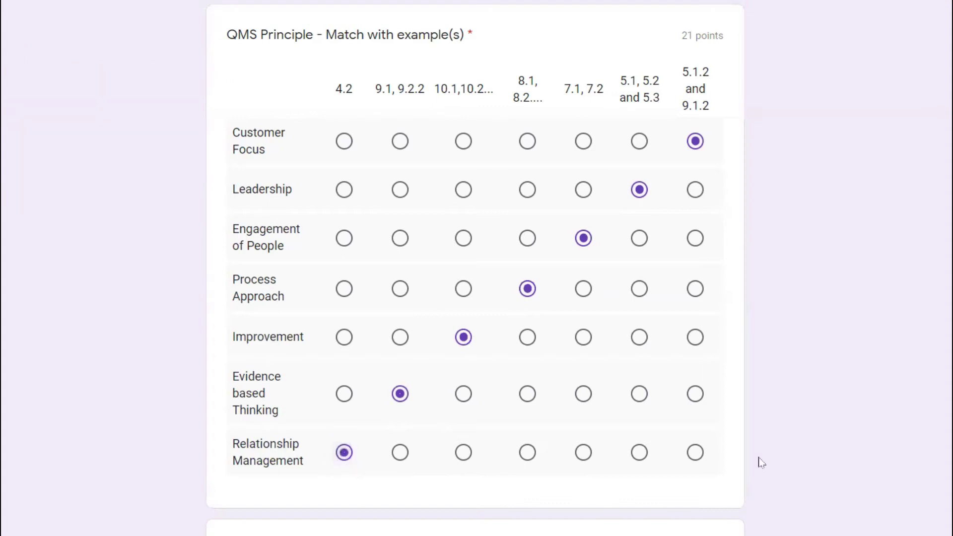
Match audit categories: Product to Charger area, Process to Only process, Integrated to Multipe standard 9k +45k.
{"action": "scroll", "coordinate": [476, 267], "scroll_direction": "down", "scroll_amount": 1}
{"action": "scroll", "coordinate": [476, 268], "scroll_direction": "down", "scroll_amount": 8}
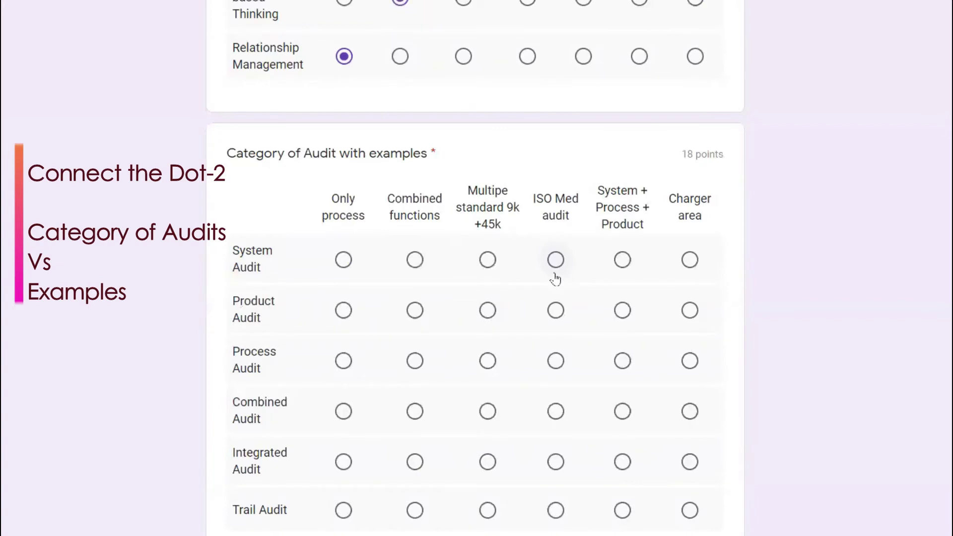
{"action": "left_click", "coordinate": [556, 277]}
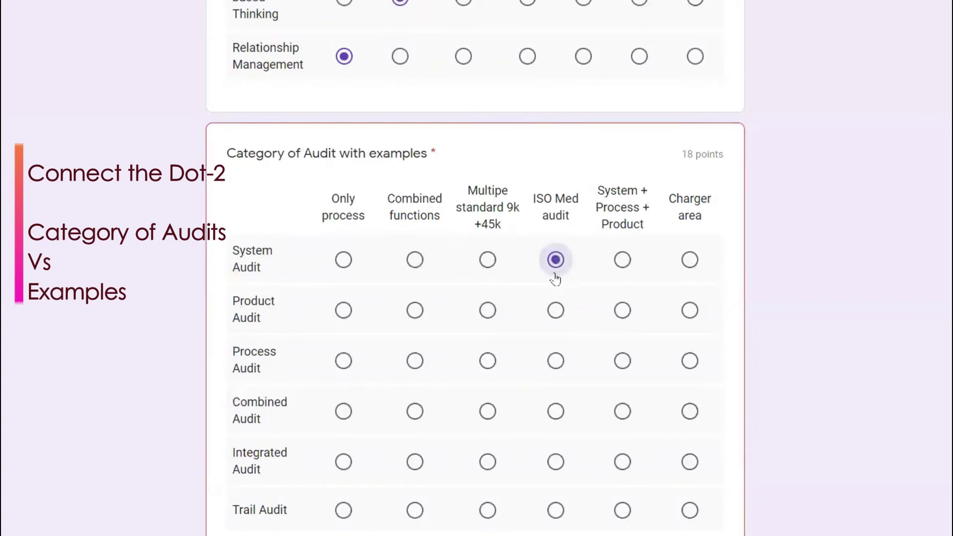
{"action": "left_click", "coordinate": [683, 319]}
{"action": "left_click", "coordinate": [343, 368]}
{"action": "left_click", "coordinate": [622, 412]}
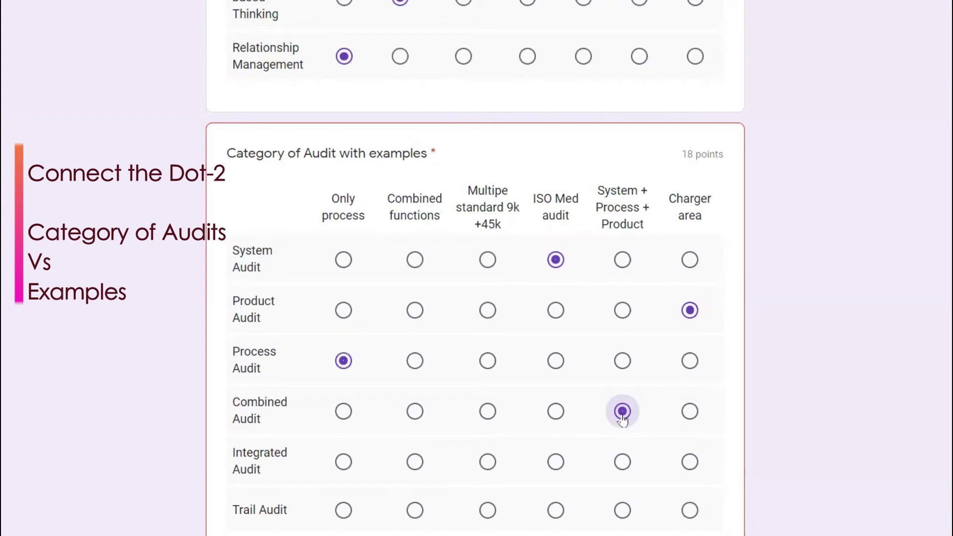
{"action": "left_click", "coordinate": [487, 463]}
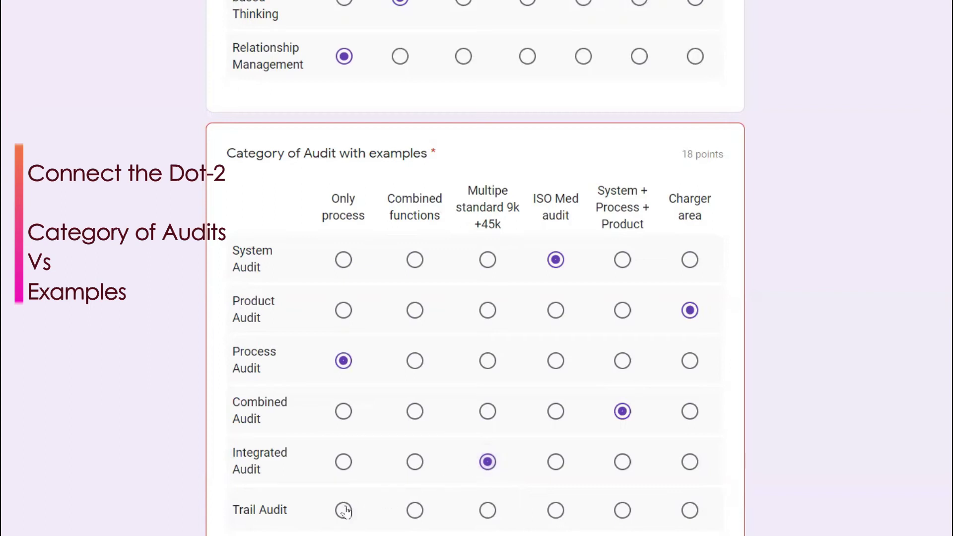
{"action": "left_click", "coordinate": [415, 511]}
{"action": "scroll", "coordinate": [474, 268], "scroll_direction": "down", "scroll_amount": 10}
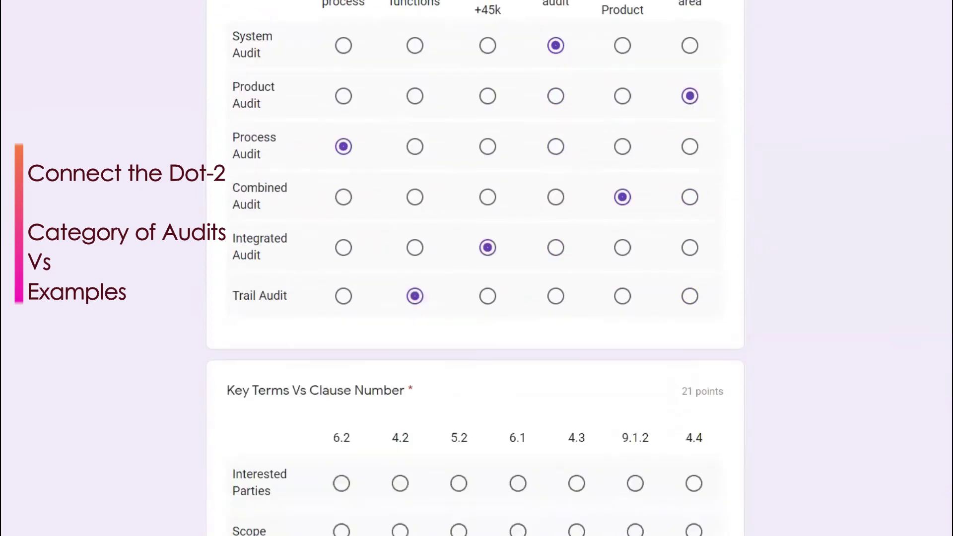
Match key terms to clauses: Scope 4.3, QMS & its Processes 4.4, Policy 5.2, Risk Register 6.1.
{"action": "scroll", "coordinate": [475, 268], "scroll_direction": "up", "scroll_amount": 1}
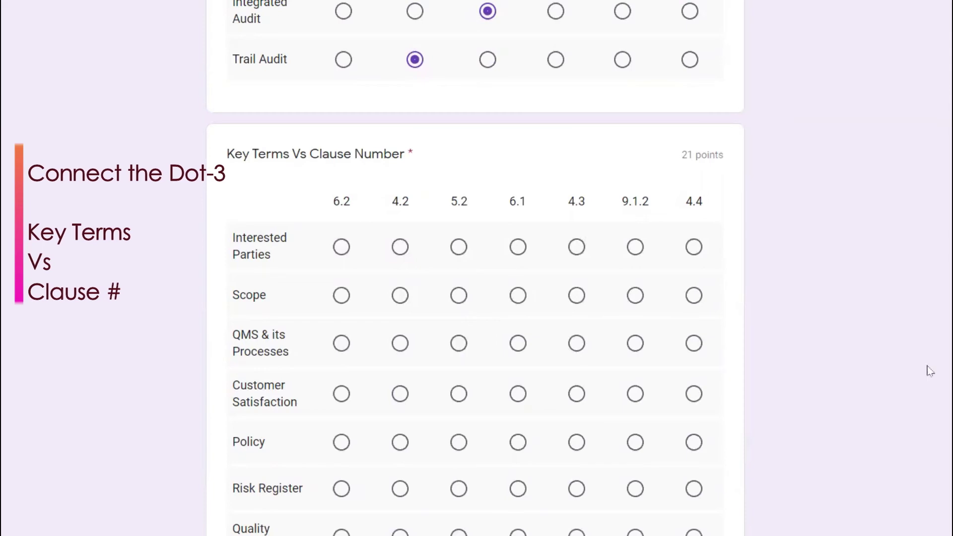
{"action": "left_click", "coordinate": [406, 253]}
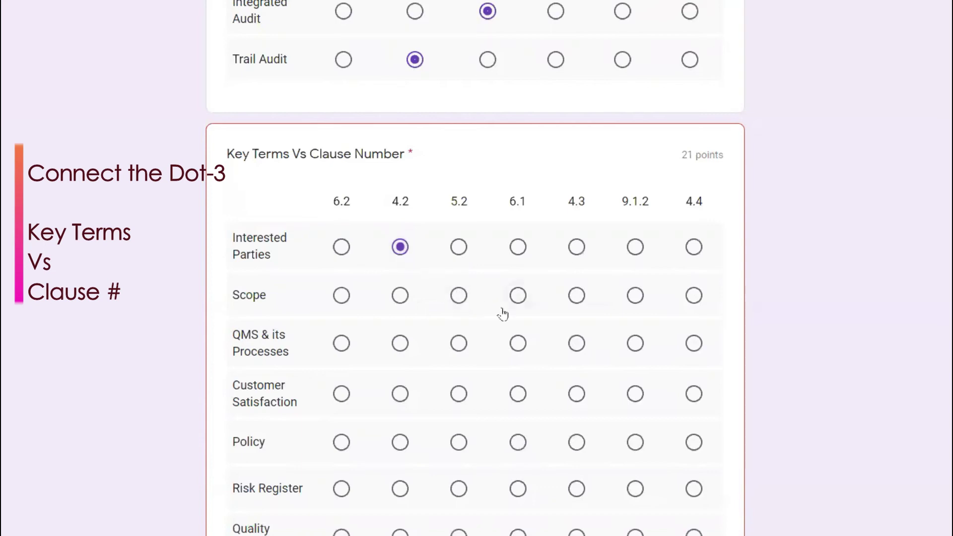
{"action": "left_click", "coordinate": [576, 296]}
{"action": "left_click", "coordinate": [692, 347]}
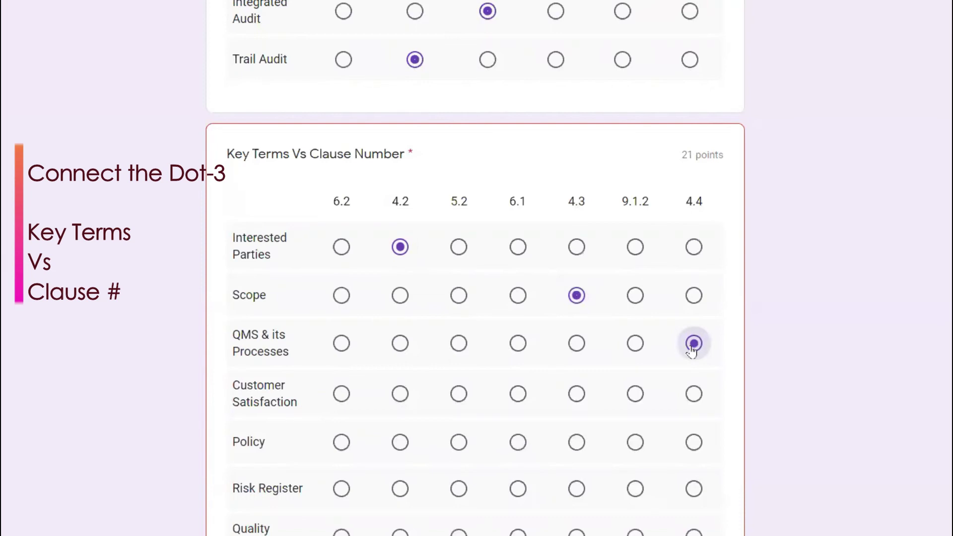
{"action": "left_click", "coordinate": [640, 398]}
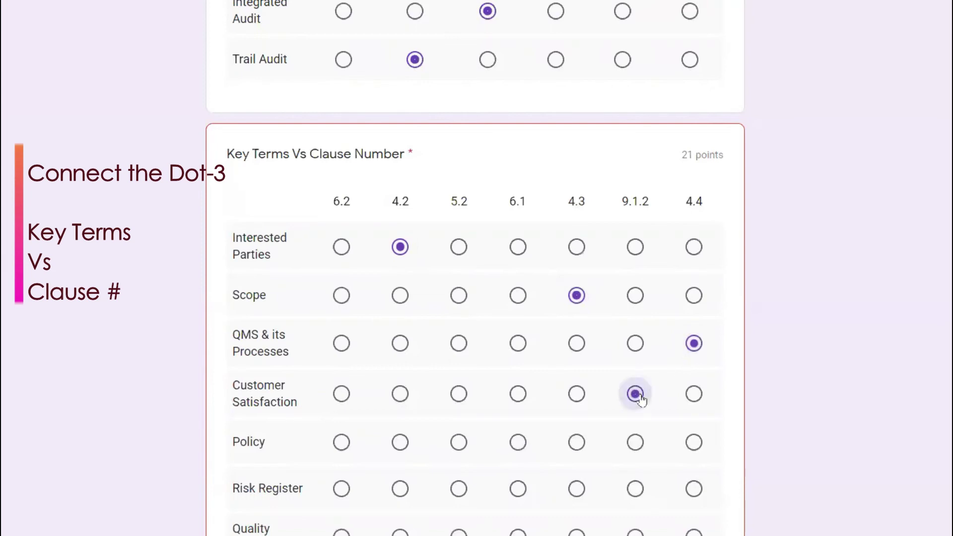
{"action": "left_click", "coordinate": [458, 449]}
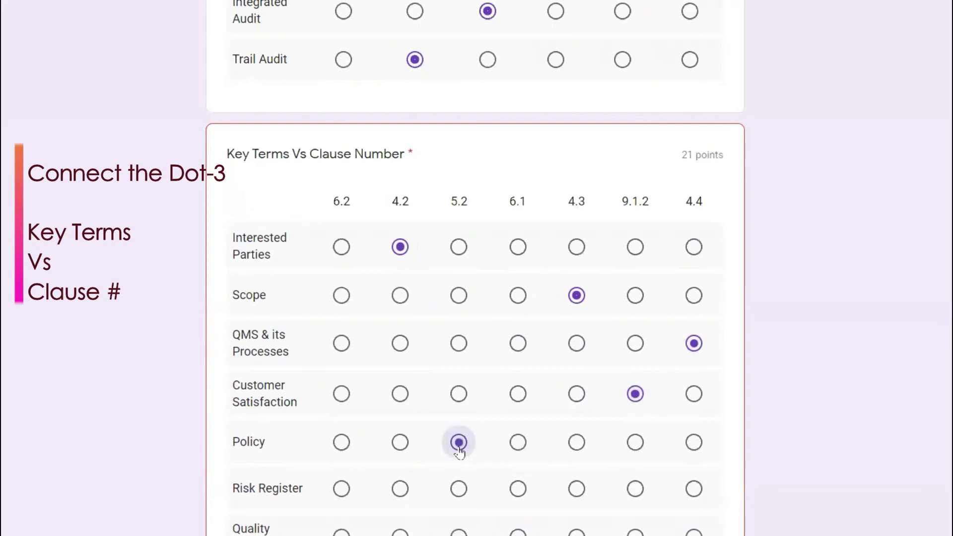
{"action": "left_click", "coordinate": [516, 491]}
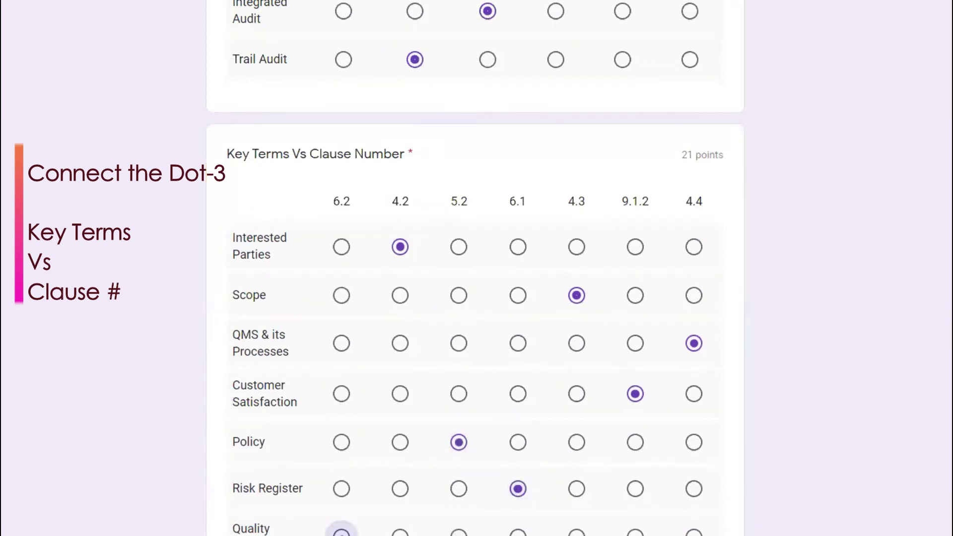
{"action": "left_click", "coordinate": [341, 531]}
Match PDCA rows: KOI / KPI /Metric to CHECK - 9.1, Risk Register and Competence to PLAN 6.1, 7.2.
{"action": "scroll", "coordinate": [341, 447], "scroll_direction": "down", "scroll_amount": 8}
{"action": "scroll", "coordinate": [475, 268], "scroll_direction": "down", "scroll_amount": 3}
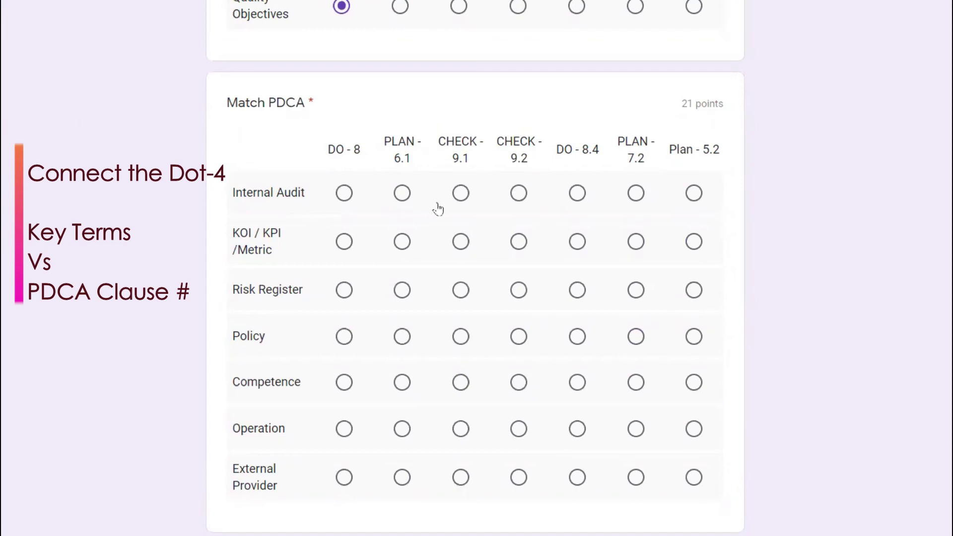
{"action": "left_click", "coordinate": [522, 201]}
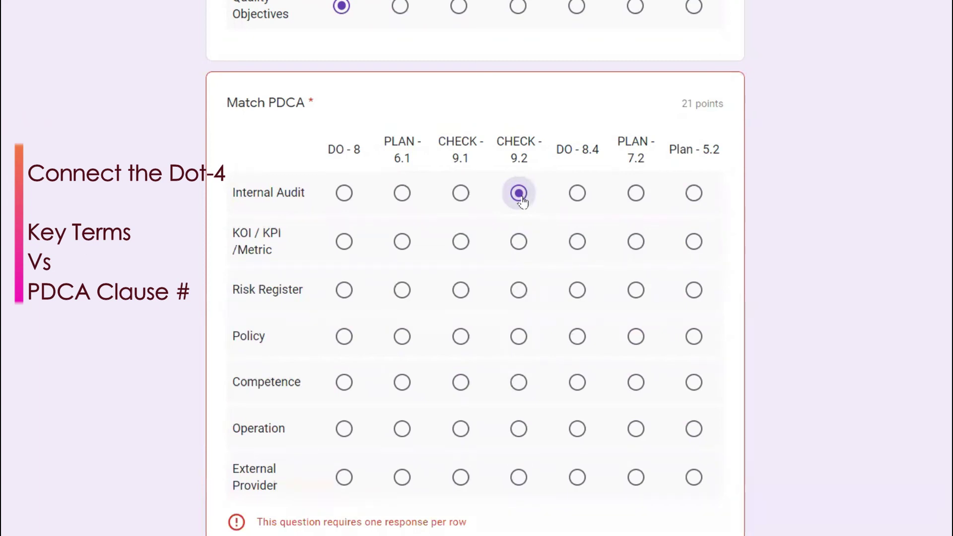
{"action": "left_click", "coordinate": [457, 248]}
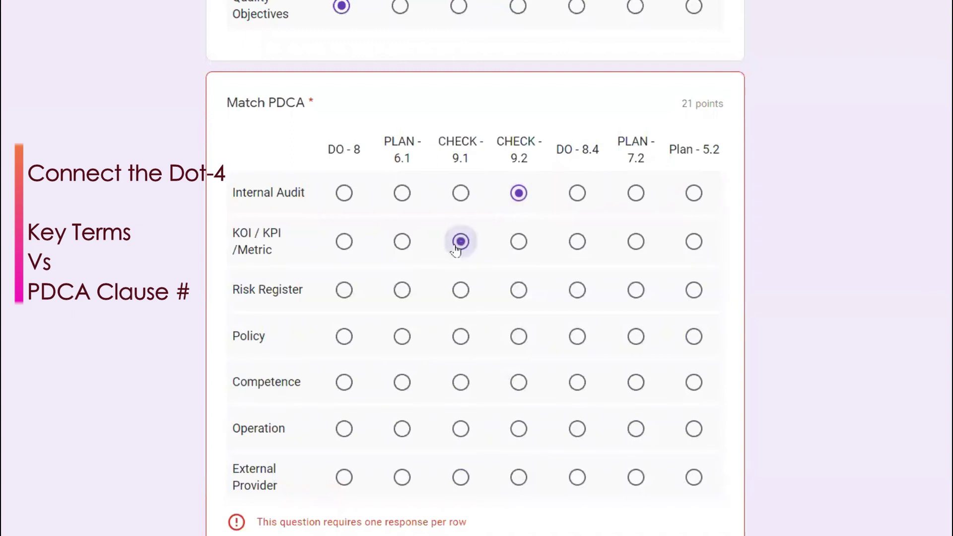
{"action": "left_click", "coordinate": [403, 292]}
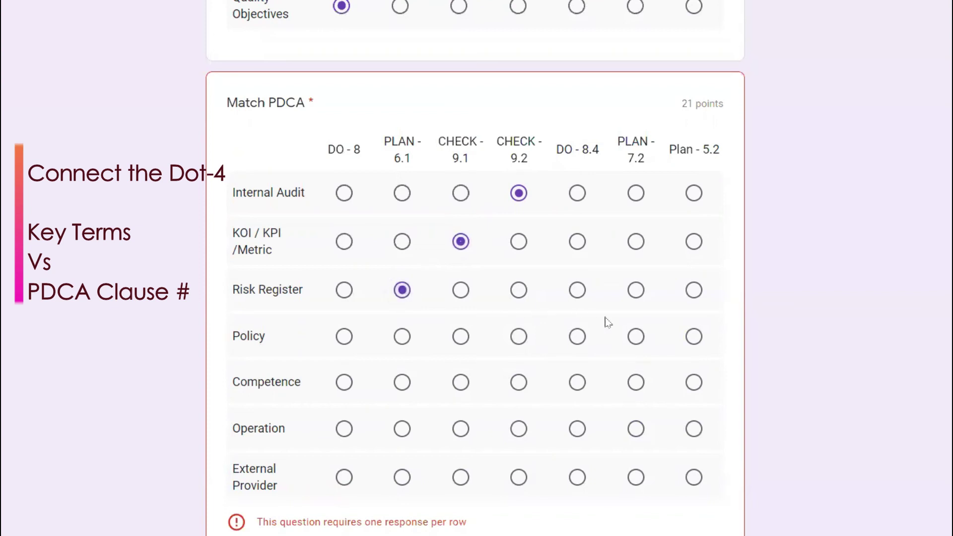
{"action": "left_click", "coordinate": [693, 338]}
{"action": "left_click", "coordinate": [633, 384]}
{"action": "left_click", "coordinate": [344, 430]}
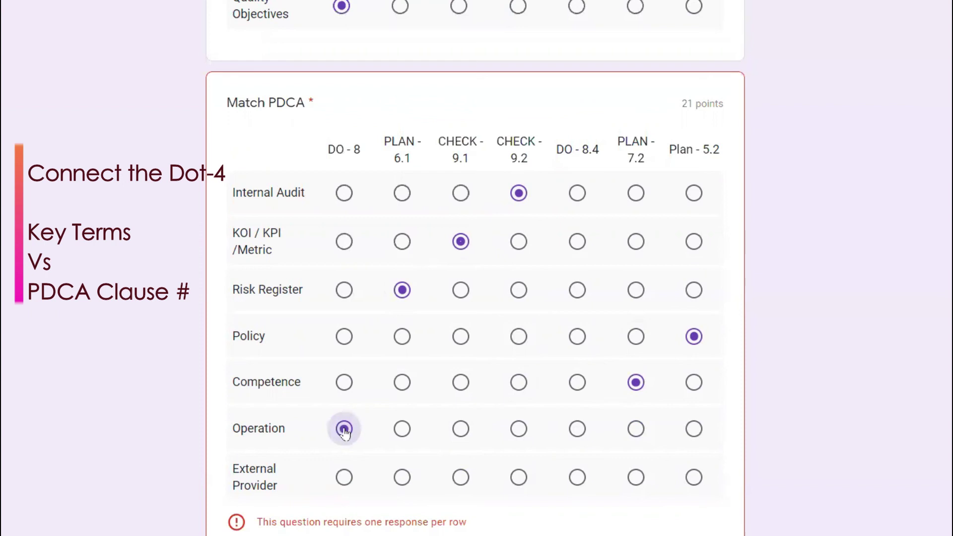
{"action": "left_click", "coordinate": [581, 480]}
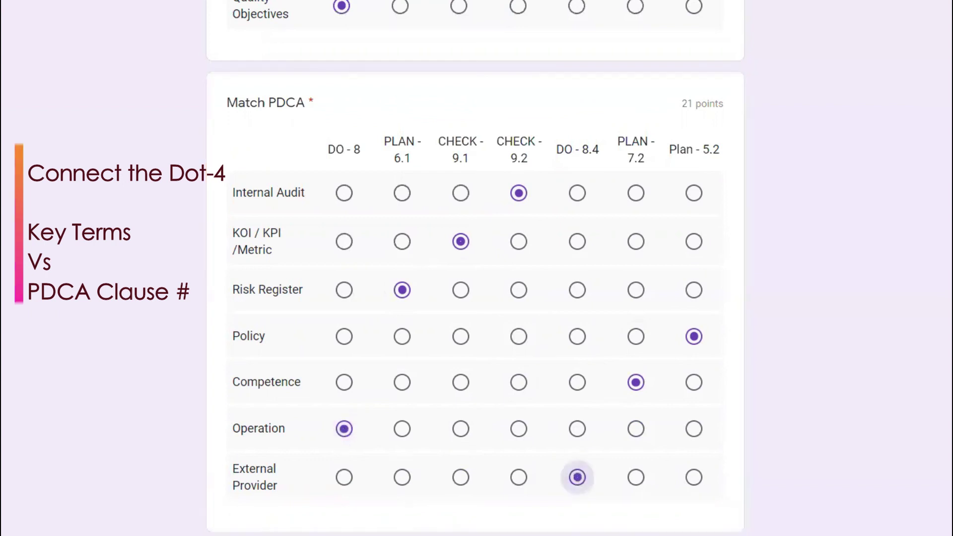
Submit the completed ISO_9K_QMS_MOCK_EXAM_5 mock exam.
{"action": "scroll", "coordinate": [581, 479], "scroll_direction": "down", "scroll_amount": 1}
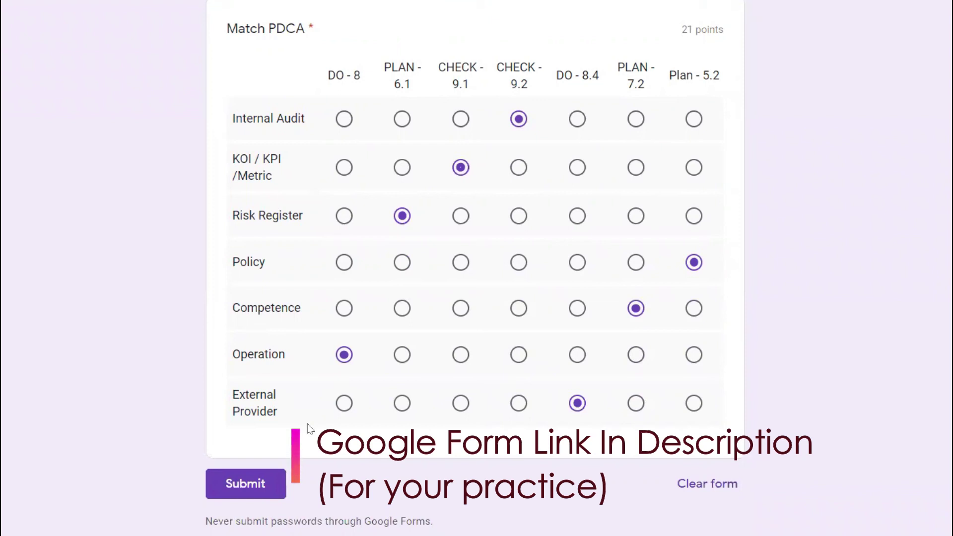
{"action": "left_click", "coordinate": [261, 488]}
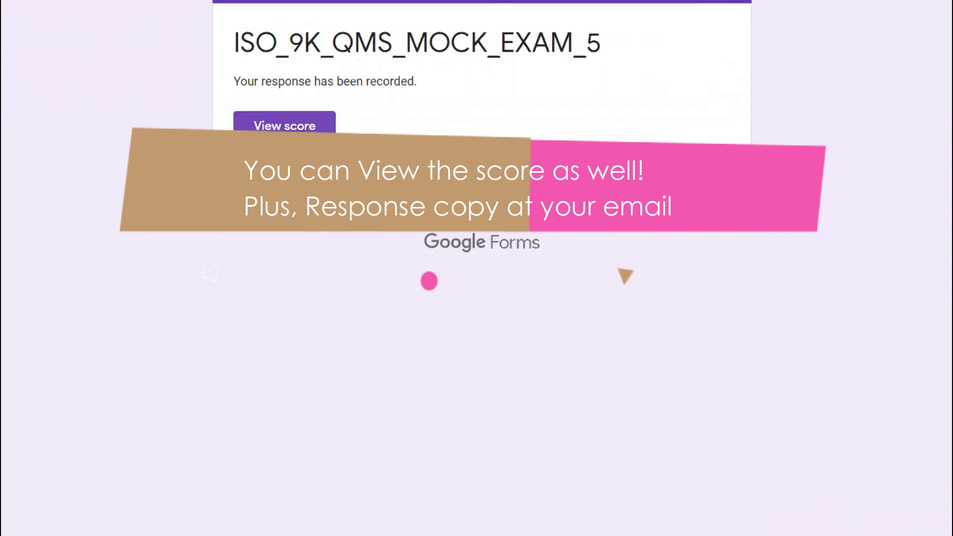
View the score and scroll through the graded grids showing 3/3 per row.
{"action": "left_click", "coordinate": [284, 124]}
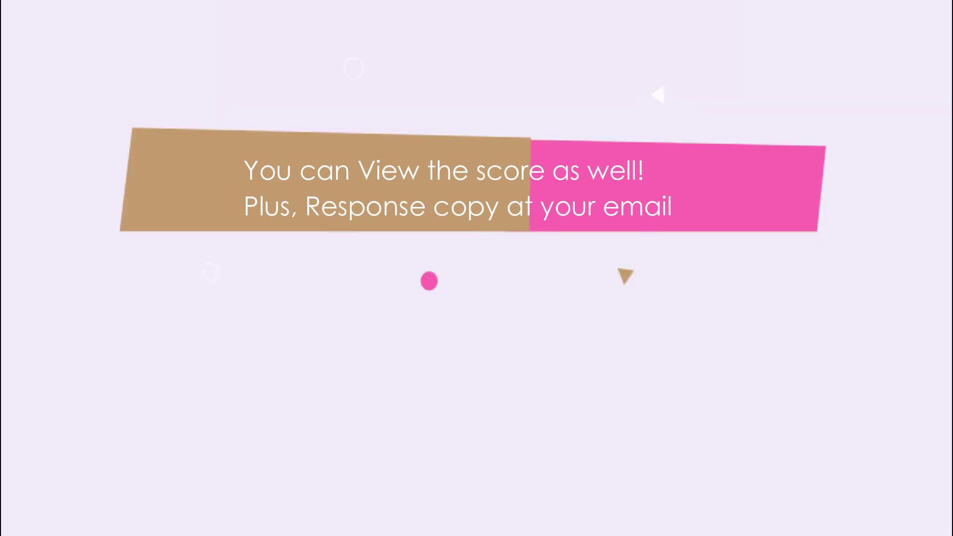
{"action": "scroll", "coordinate": [475, 297], "scroll_direction": "down", "scroll_amount": 7}
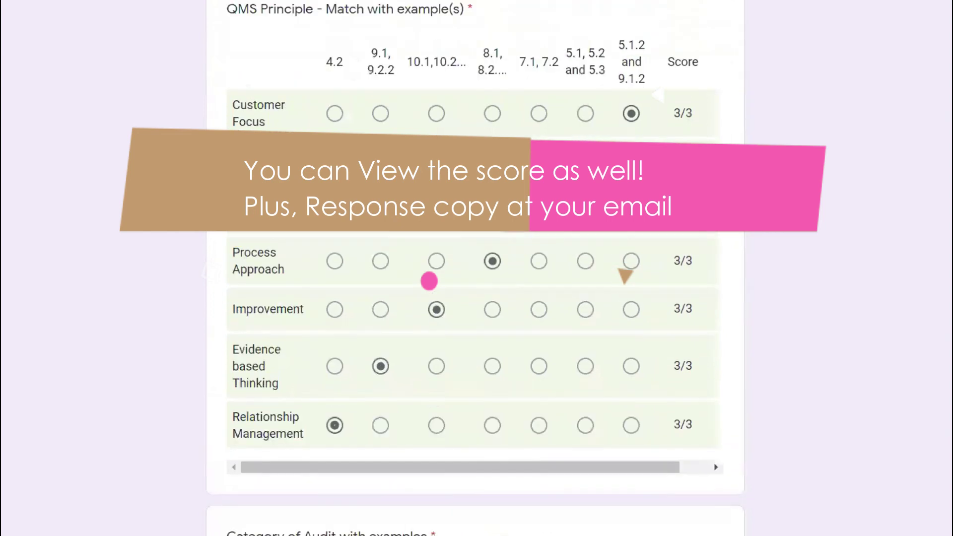
{"action": "scroll", "coordinate": [475, 298], "scroll_direction": "up", "scroll_amount": 3}
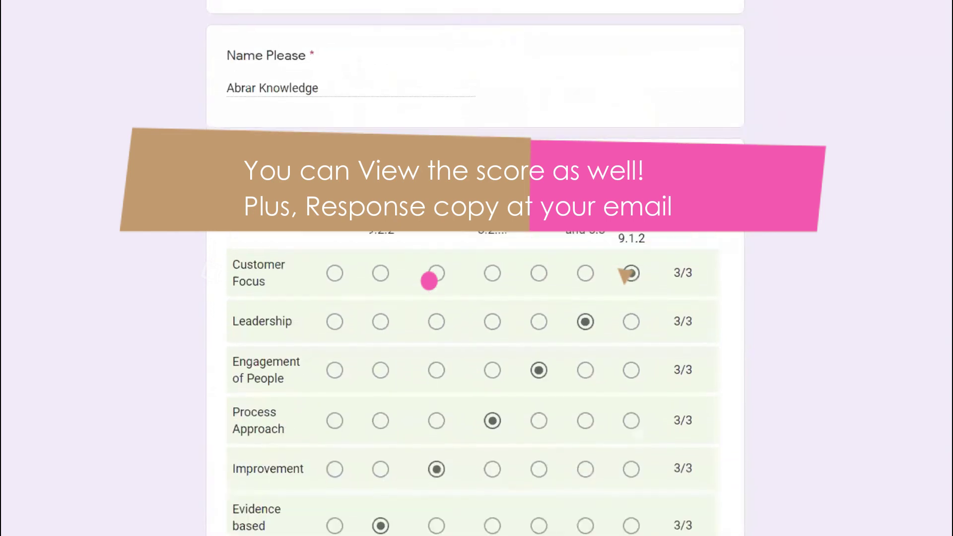
{"action": "scroll", "coordinate": [475, 298], "scroll_direction": "down", "scroll_amount": 4}
{"action": "scroll", "coordinate": [475, 268], "scroll_direction": "down", "scroll_amount": 12}
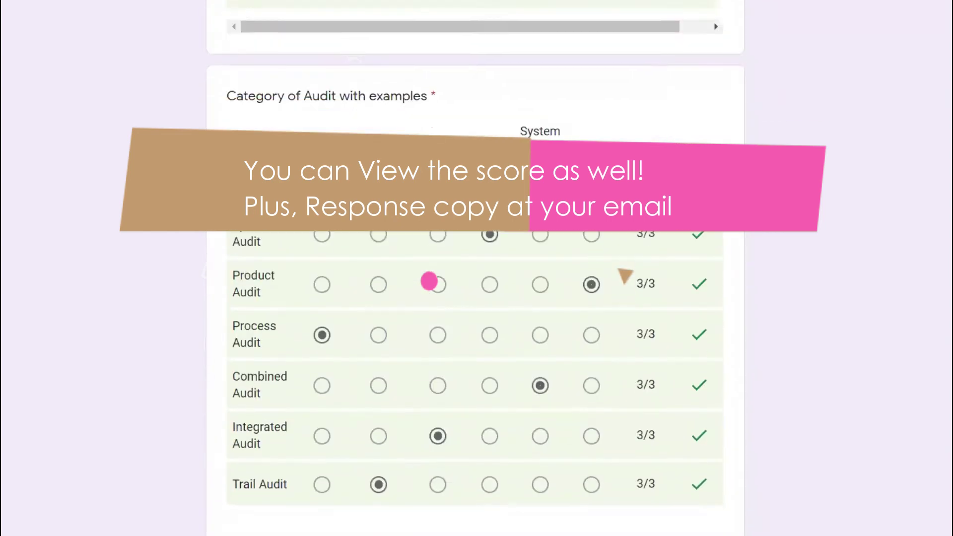
{"action": "scroll", "coordinate": [424, 290], "scroll_direction": "down", "scroll_amount": 6}
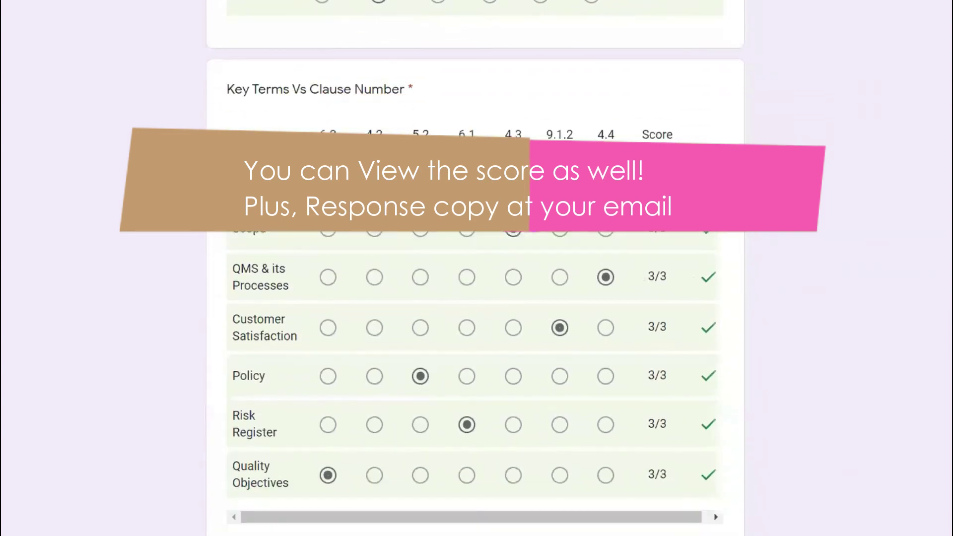
{"action": "scroll", "coordinate": [476, 268], "scroll_direction": "down", "scroll_amount": 7}
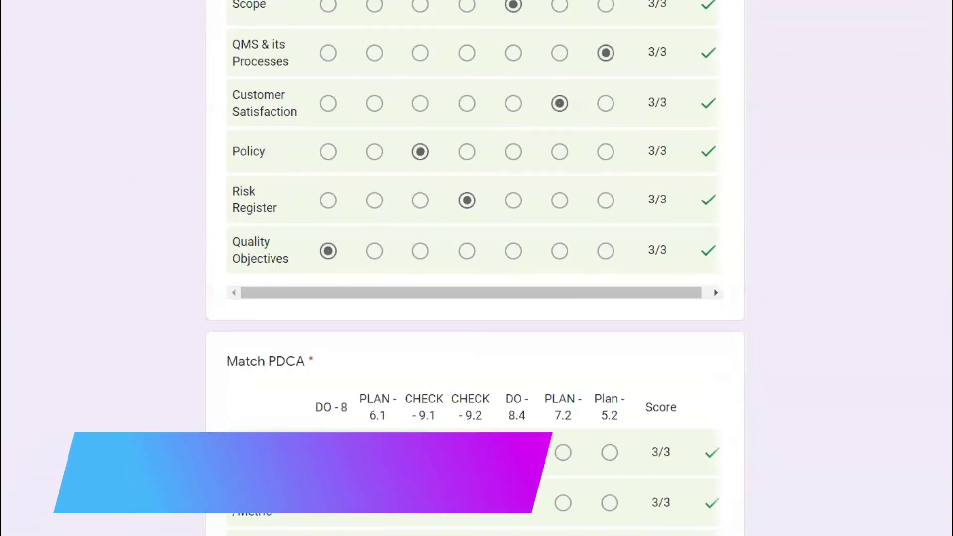
{"action": "scroll", "coordinate": [475, 268], "scroll_direction": "down", "scroll_amount": 2}
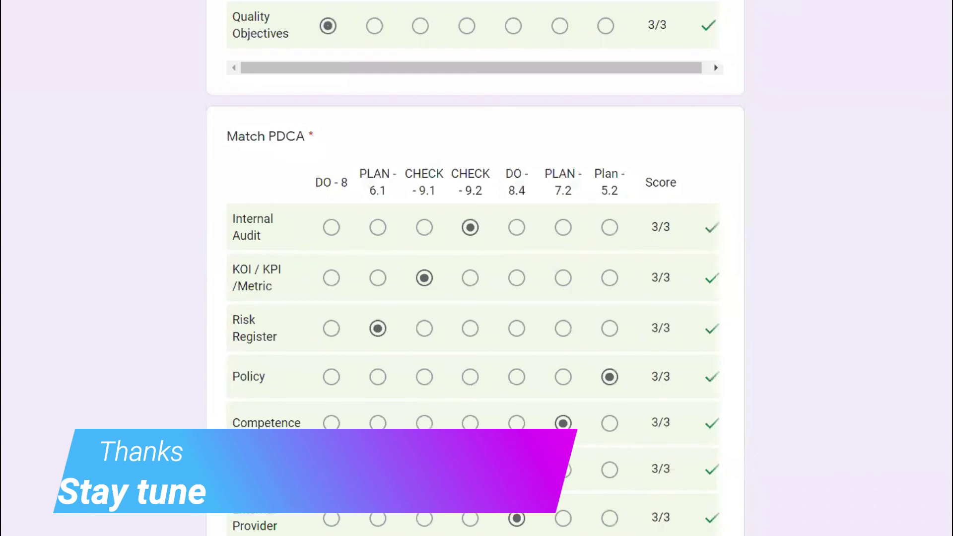